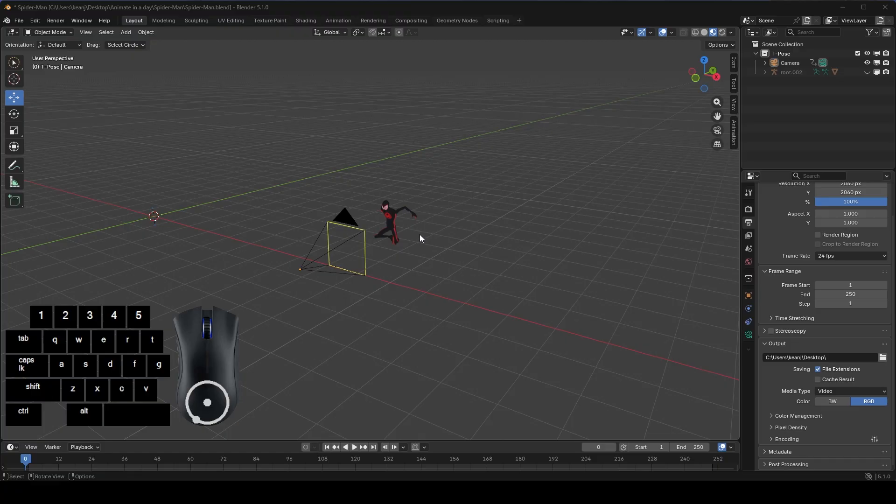
# Enlarge the timeline area below the 3D viewport to make room for keyframes
pyautogui.press('KP_0')
pyautogui.press('KP_0')
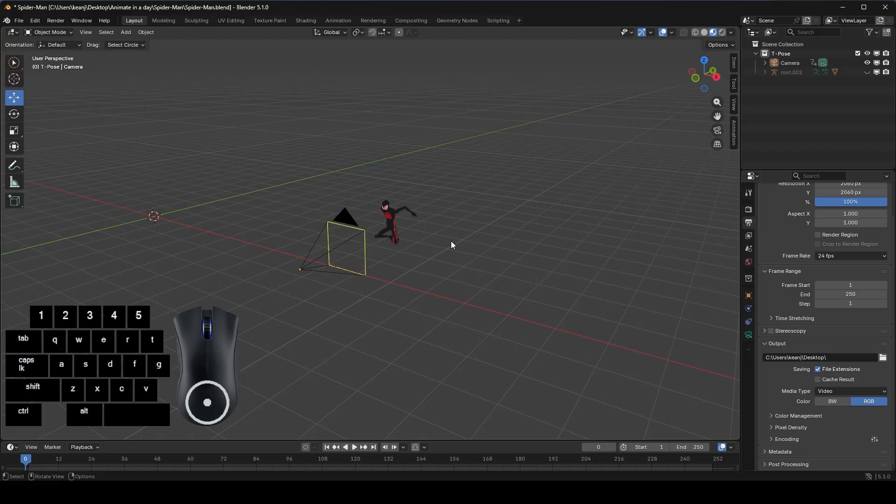
pyautogui.moveTo(516, 441); pyautogui.dragTo(497, 312)
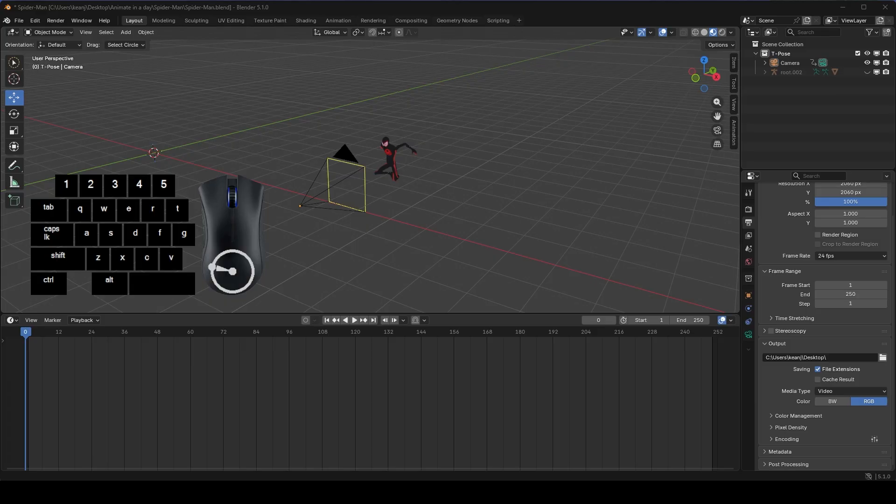
# Insert a keyframe for the camera at frame 1 and check its starting shot through the camera view
pyautogui.click(299, 205)
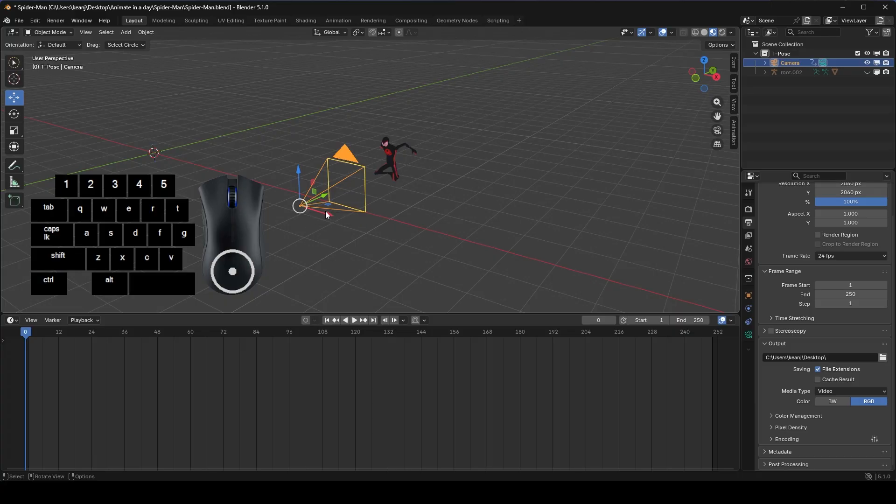
pyautogui.press('Right')
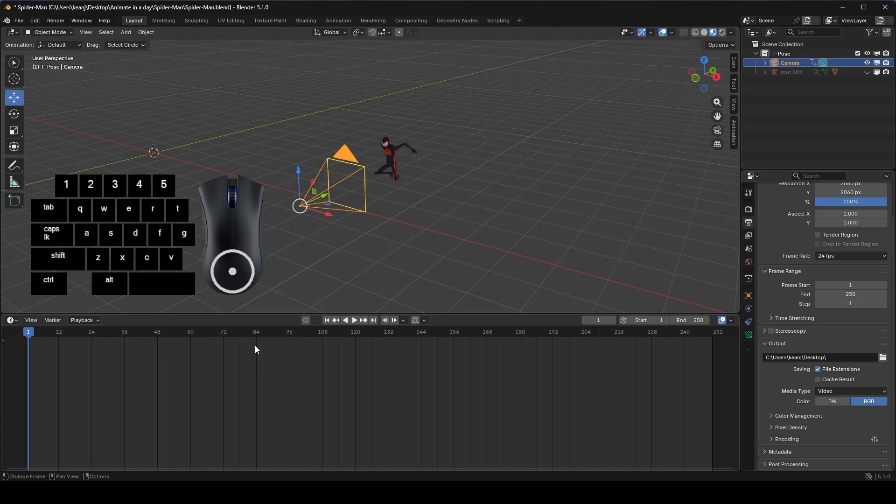
pyautogui.press('i')
pyautogui.click(255, 346)
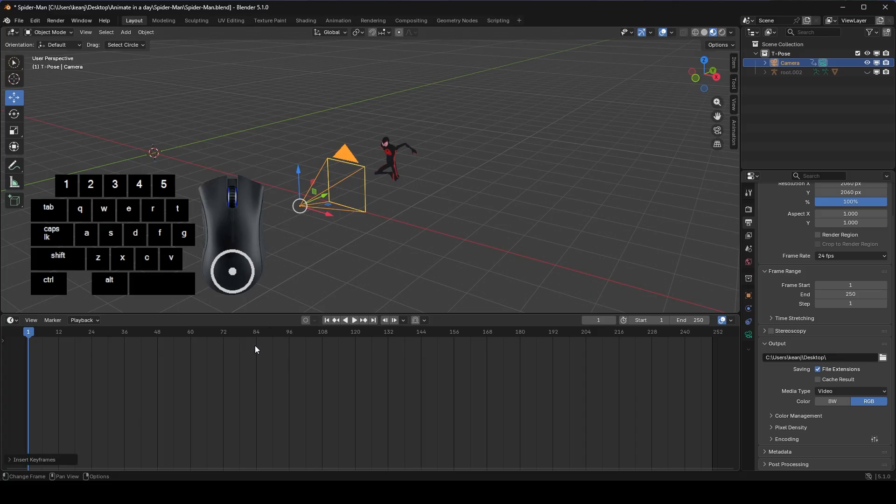
pyautogui.moveTo(323, 196); pyautogui.dragTo(322, 198)
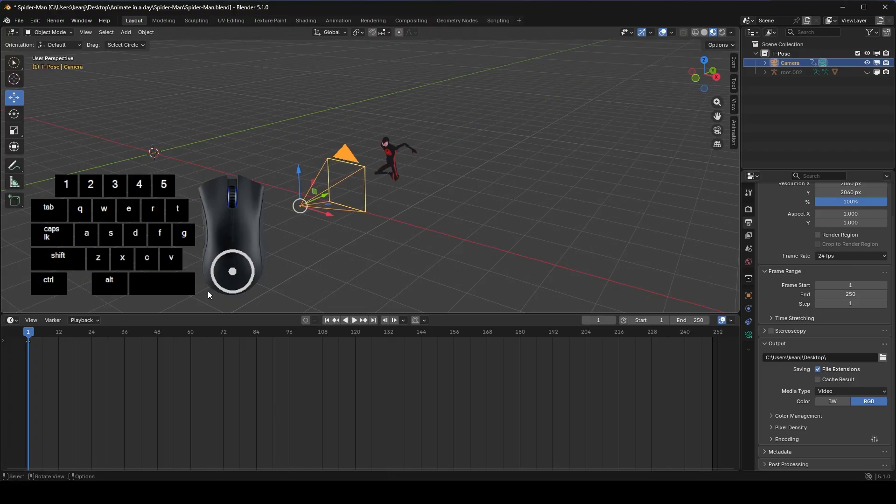
pyautogui.press('KP_0')
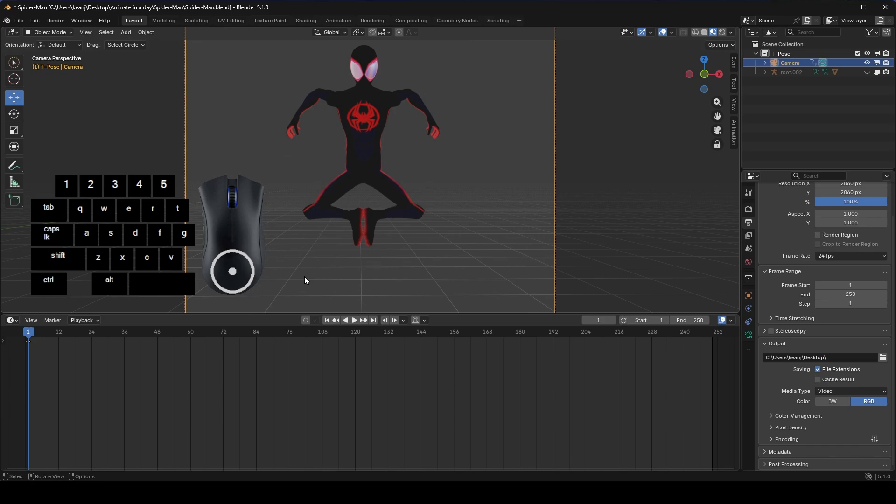
pyautogui.press('KP_0')
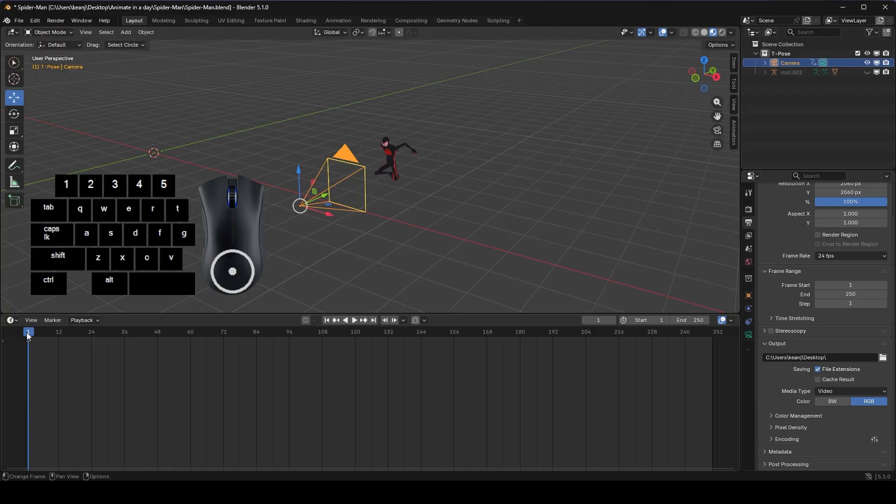
# At frame 12, move the camera back along the Y axis away from the character and insert a keyframe
pyautogui.moveTo(27, 333); pyautogui.dragTo(60, 336)
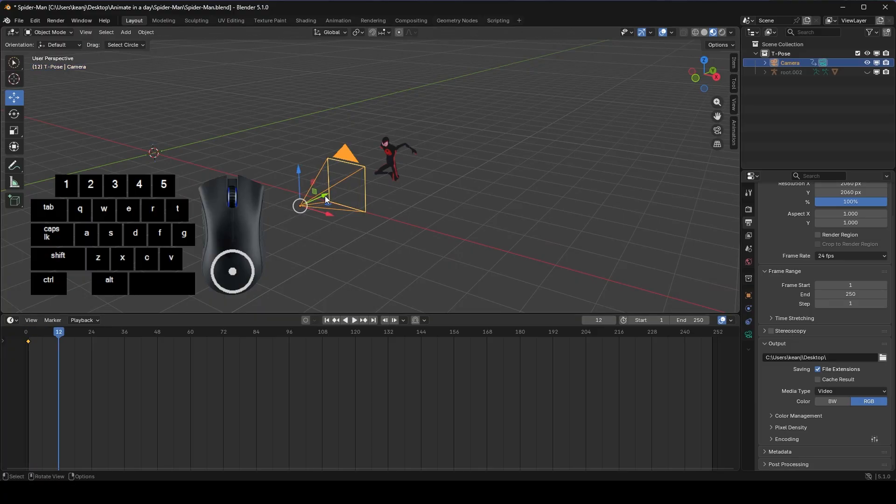
pyautogui.moveTo(325, 195); pyautogui.dragTo(285, 206)
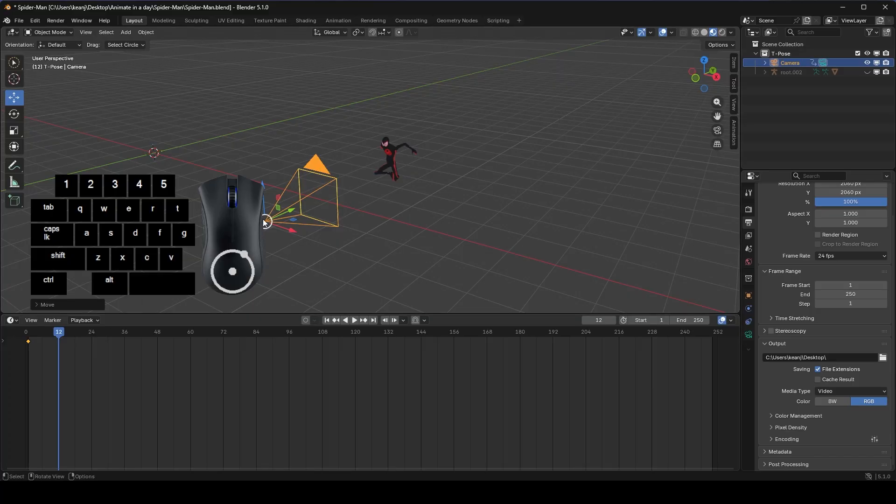
pyautogui.press('i')
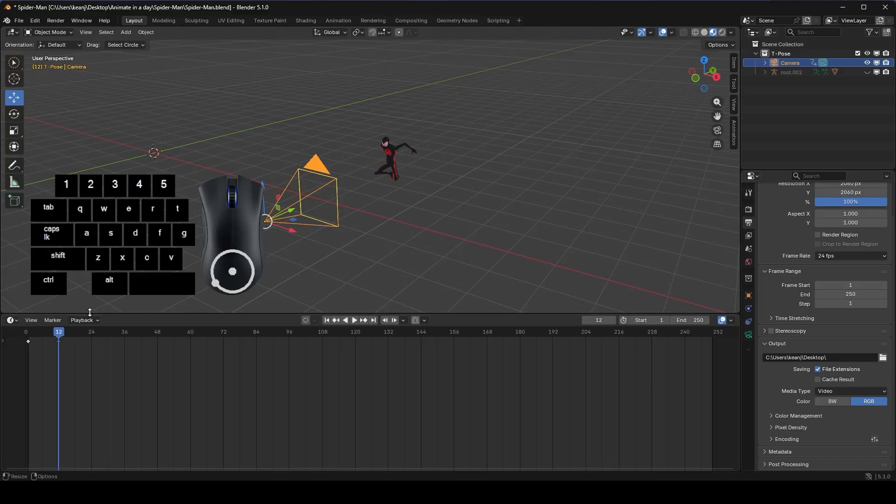
# At frame 24, move the camera further back along the Y axis and insert a keyframe
pyautogui.moveTo(57, 334); pyautogui.dragTo(91, 334)
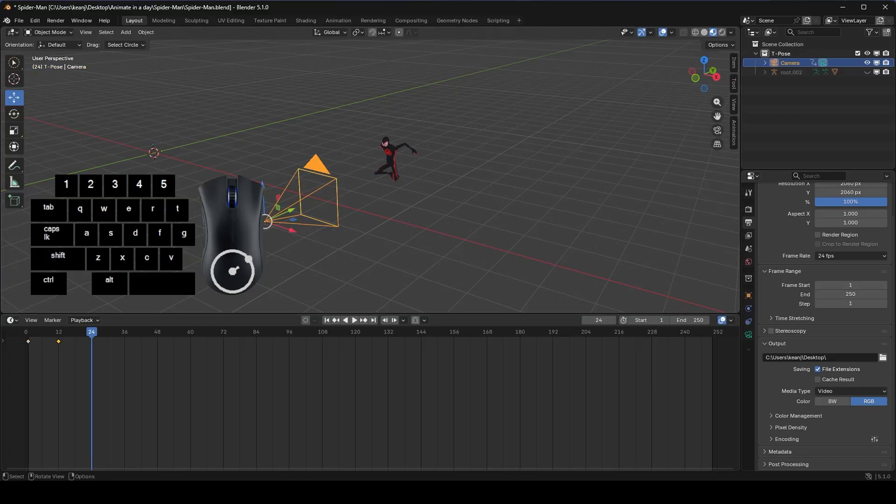
pyautogui.moveTo(286, 213); pyautogui.dragTo(262, 225)
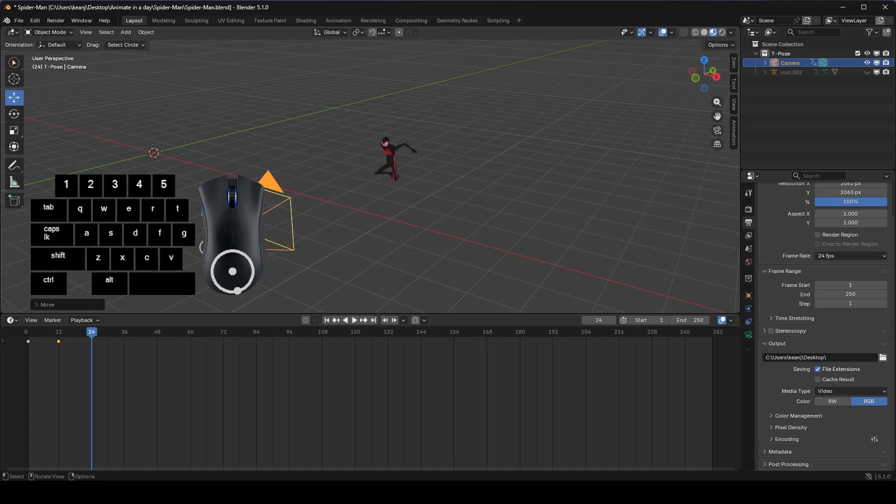
pyautogui.press('i')
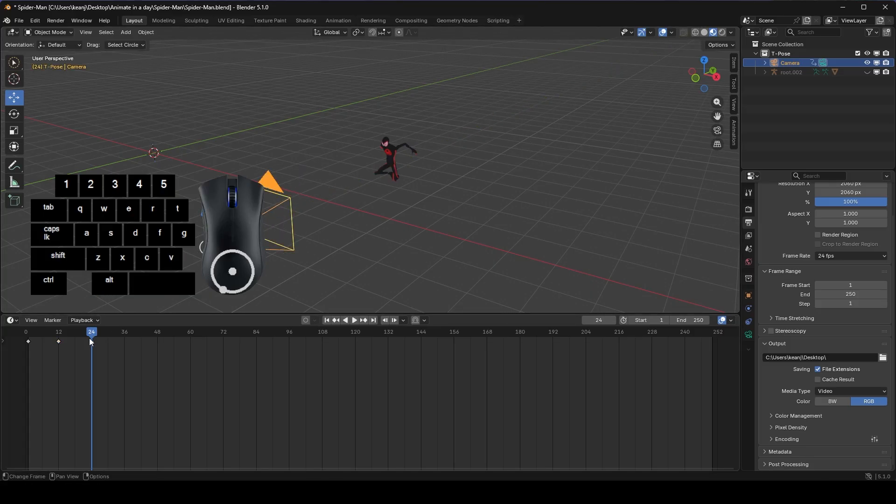
# At frame 36, move the camera forward along the Y axis towards the character and insert a keyframe
pyautogui.moveTo(92, 334); pyautogui.dragTo(124, 333)
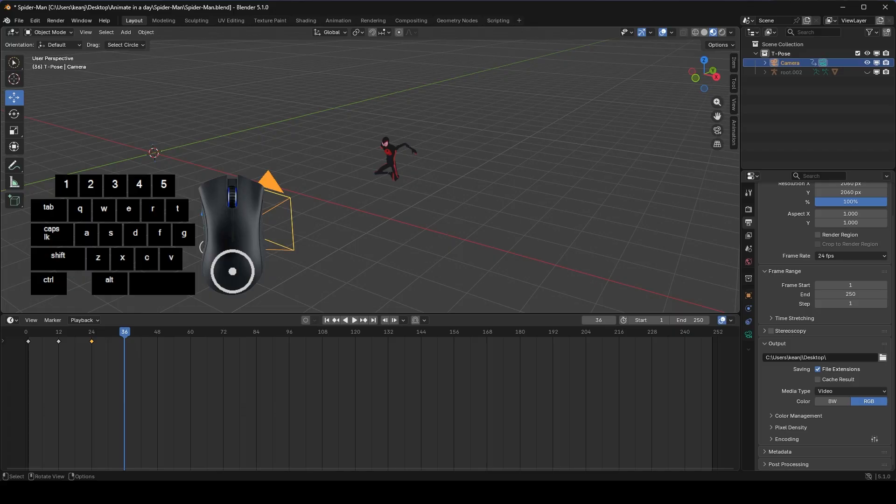
pyautogui.moveTo(247, 230); pyautogui.dragTo(303, 208)
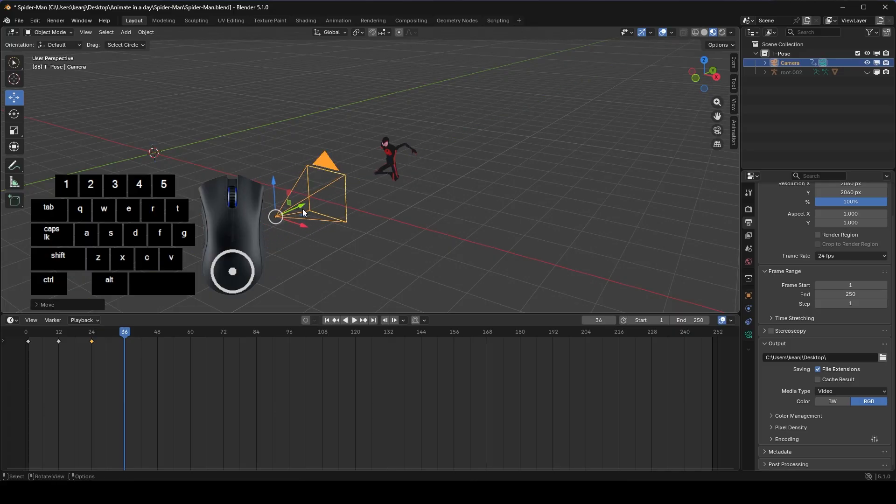
pyautogui.press('i')
# At frame 48, move the camera closer to the character along the Y axis and insert a keyframe
pyautogui.moveTo(144, 331); pyautogui.dragTo(155, 331)
pyautogui.moveTo(294, 208); pyautogui.dragTo(367, 177)
pyautogui.click(158, 337)
pyautogui.press('i')
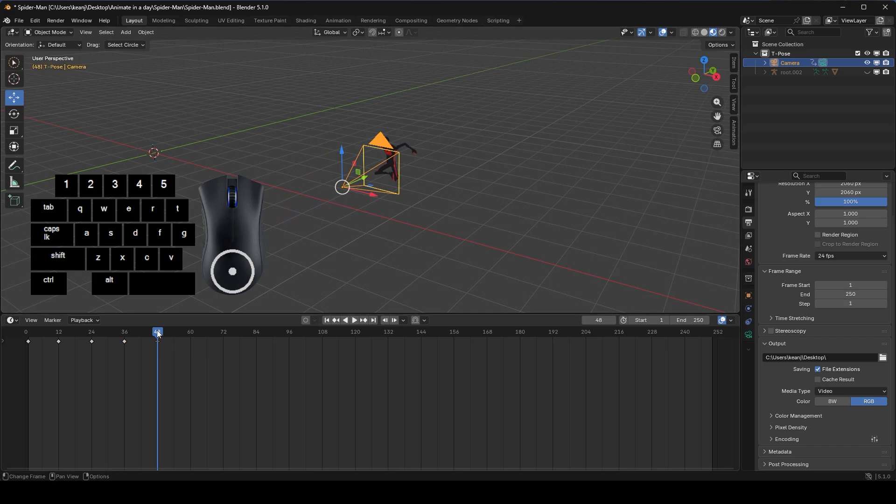
# At frame 60, raise the camera along the Z axis and insert a keyframe
pyautogui.moveTo(158, 331); pyautogui.dragTo(191, 331)
pyautogui.moveTo(342, 158); pyautogui.dragTo(350, 136)
pyautogui.press('i')
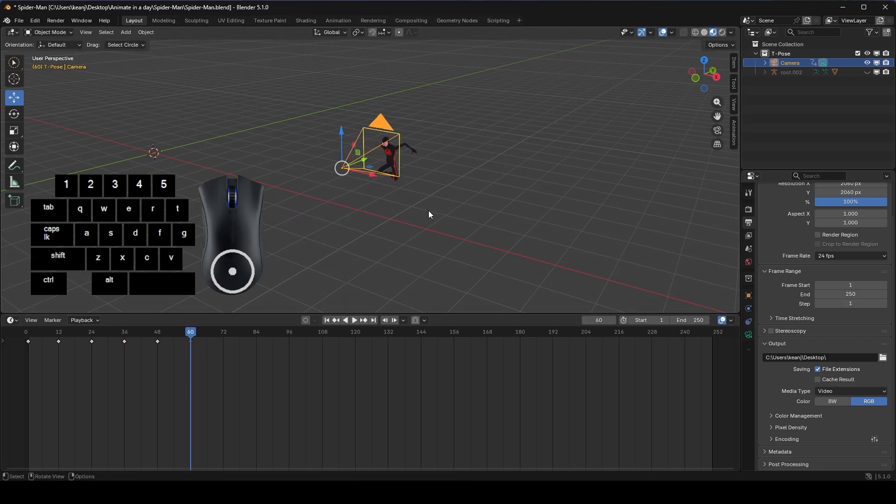
# Play the animation from frame 1 through the camera view, stop it, and return to the first frame in the perspective view
pyautogui.press('KP_0')
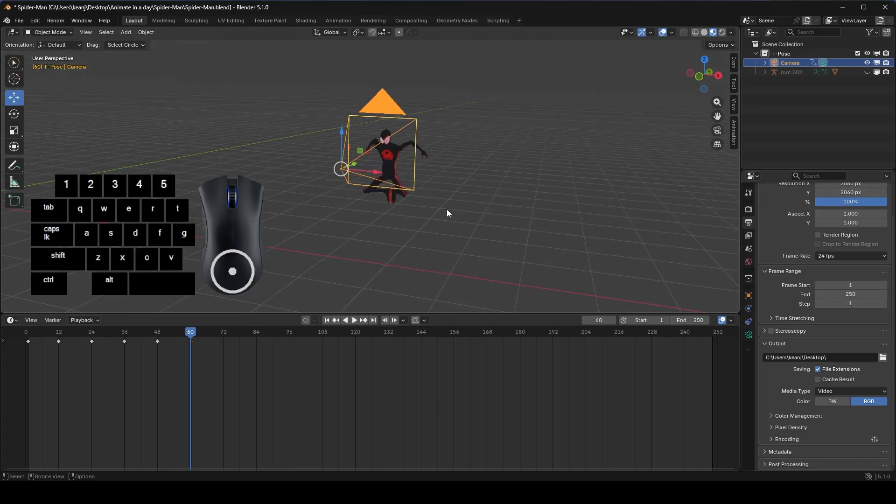
pyautogui.click(327, 320)
pyautogui.click(357, 321)
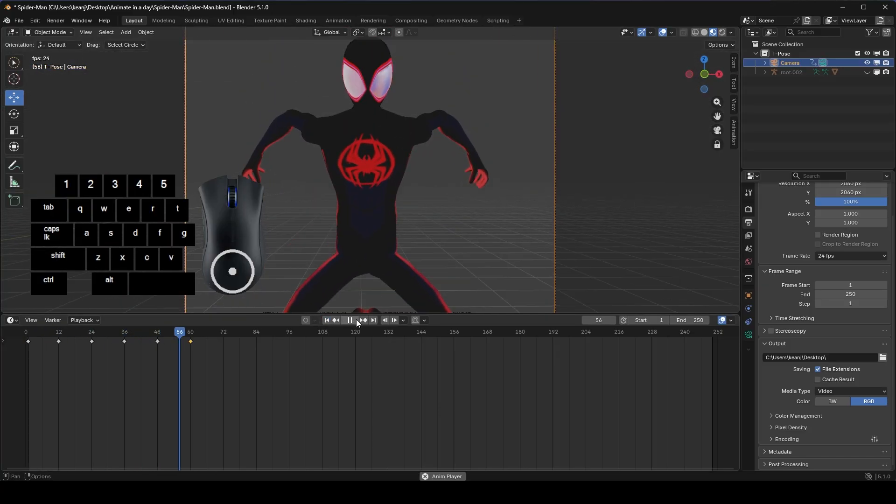
pyautogui.click(356, 321)
pyautogui.click(327, 321)
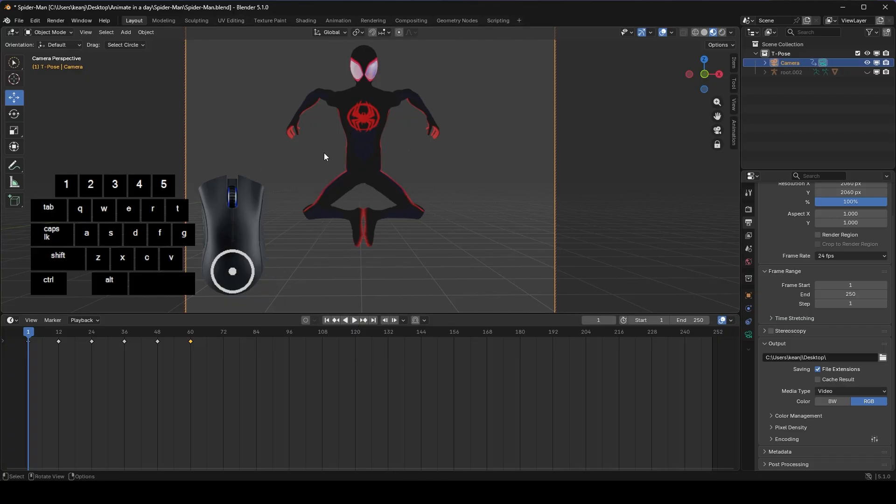
pyautogui.press('KP_0')
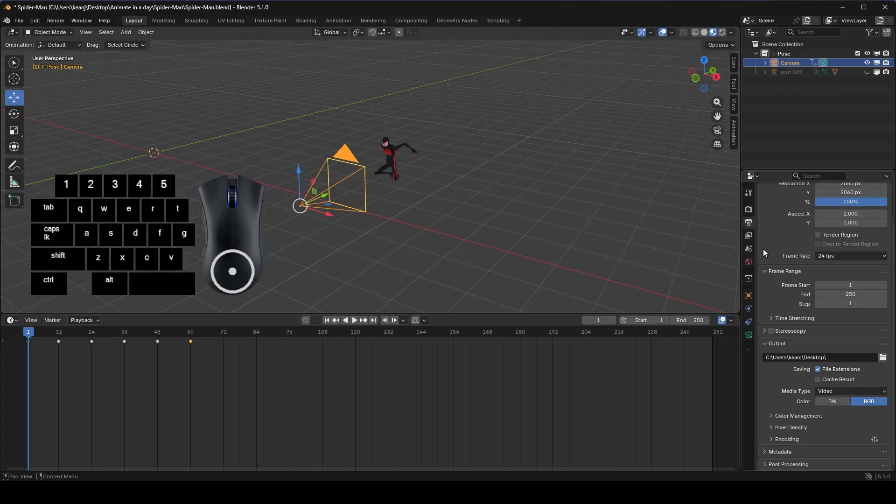
# Set the output frame rate to 30 fps and the end frame to 60
pyautogui.scroll(2, 765, 247)
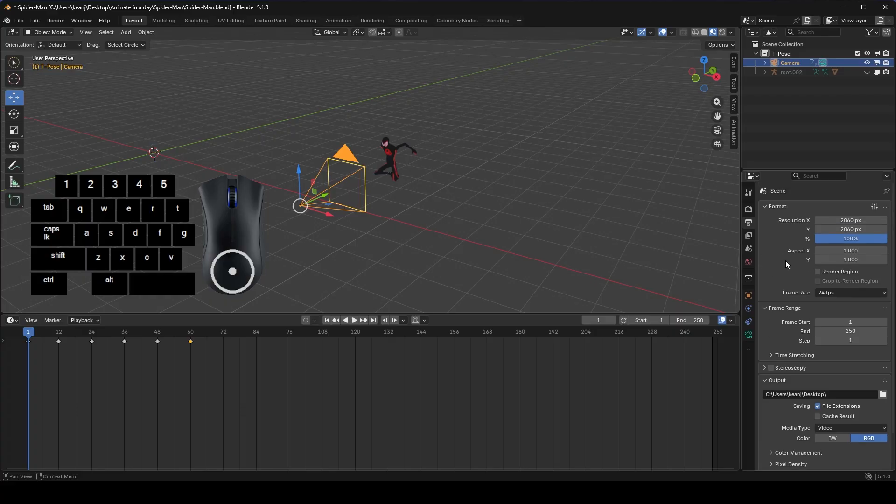
pyautogui.click(833, 292)
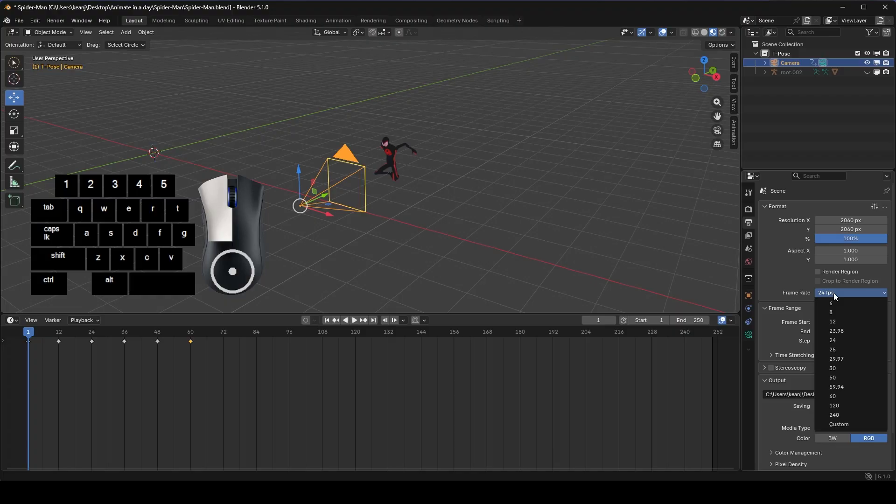
pyautogui.click(841, 367)
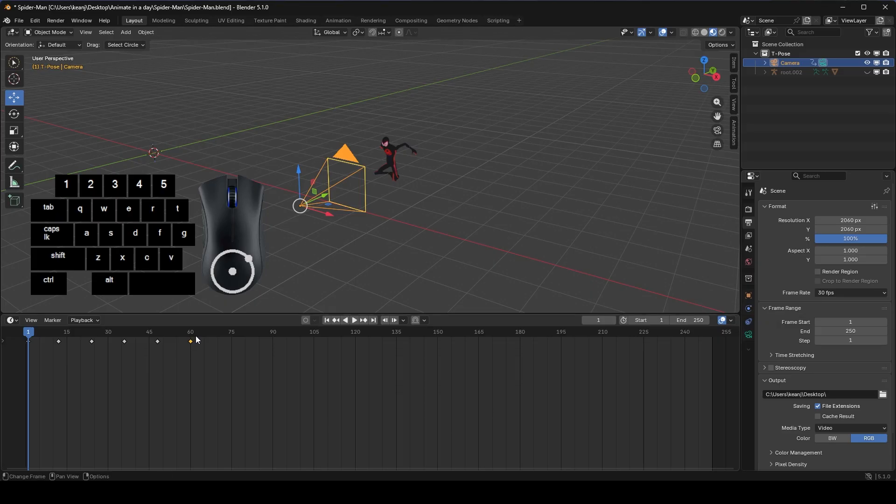
pyautogui.click(849, 328)
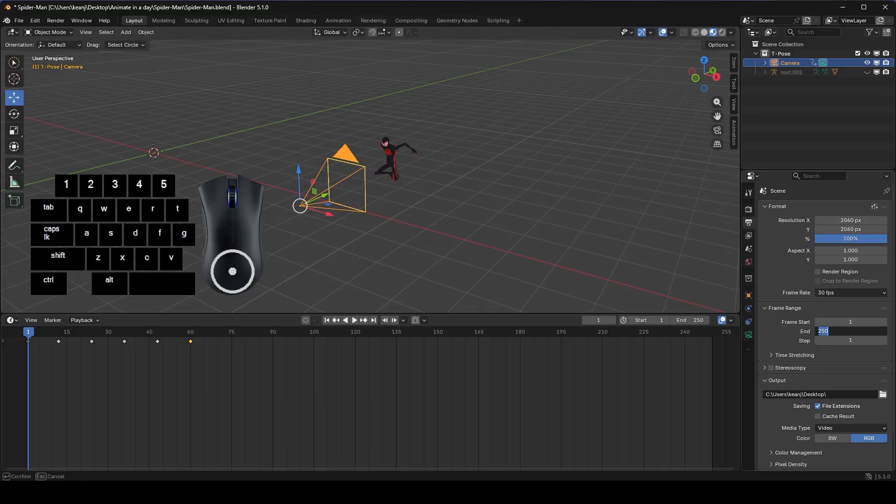
pyautogui.write('60')
pyautogui.press('Return')
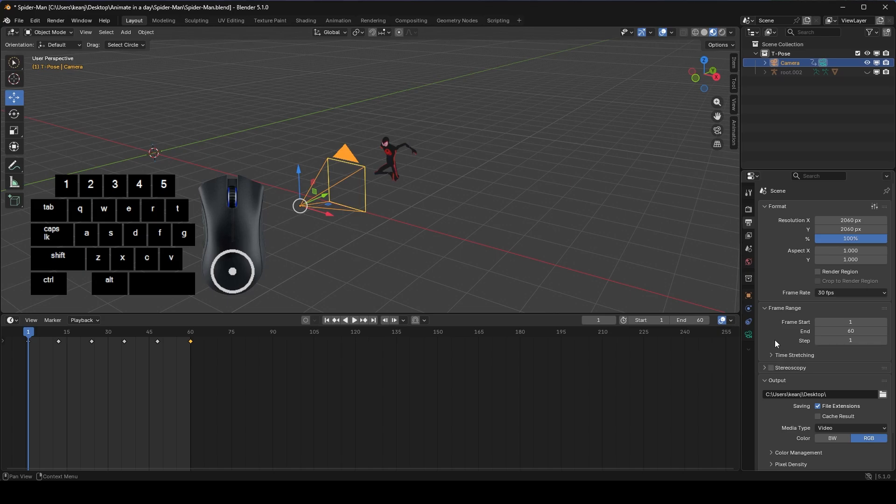
# Switch the output media type to Image and back to Video
pyautogui.scroll(-2, 774, 340)
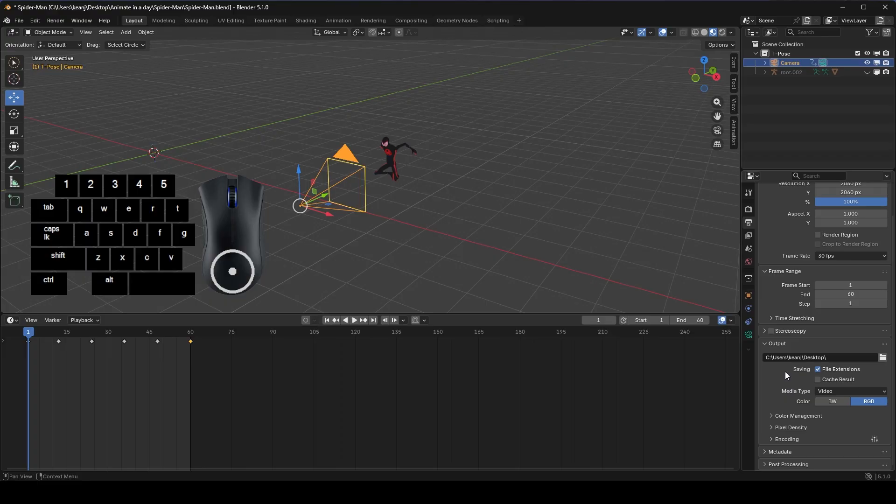
pyautogui.click(821, 390)
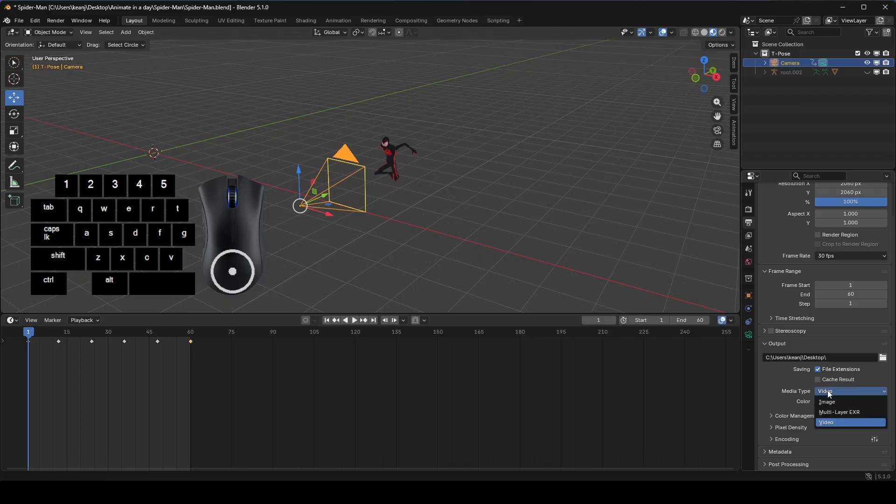
pyautogui.click(836, 400)
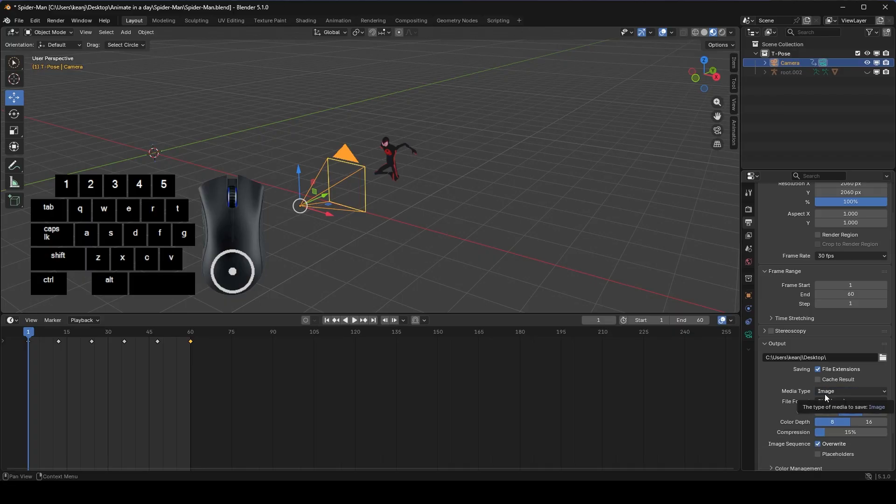
pyautogui.click(825, 394)
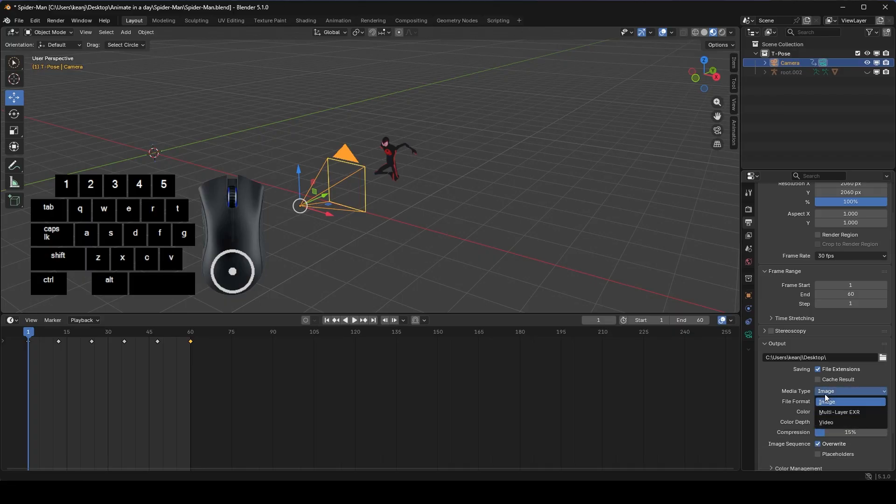
pyautogui.click(830, 419)
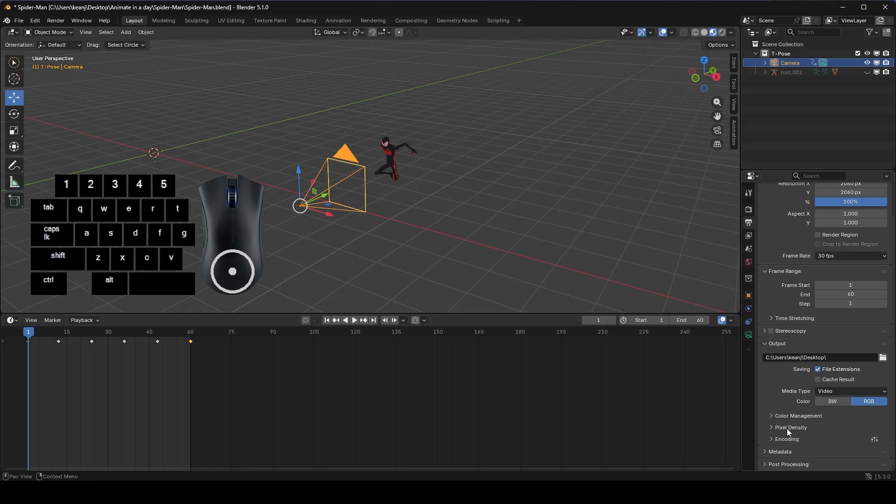
# Expand the output encoding settings, switch the video container to Matroska, and set it back to MPEG-4
pyautogui.click(772, 439)
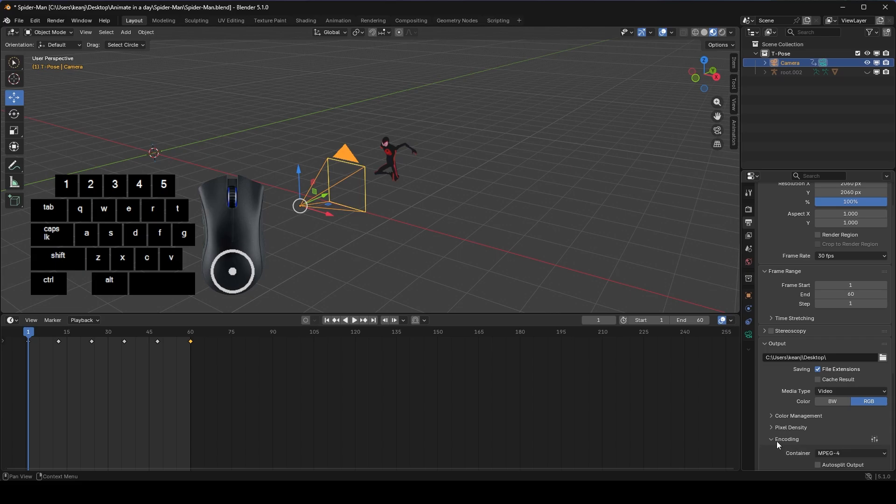
pyautogui.scroll(-4, 777, 441)
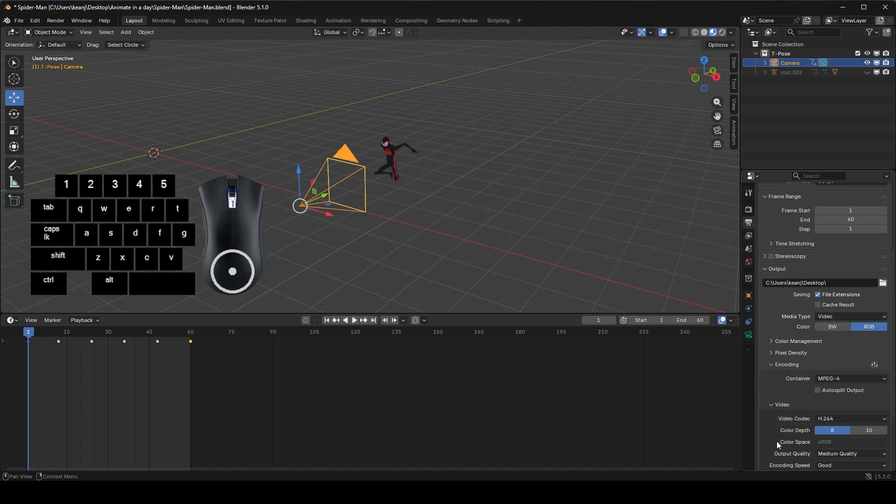
pyautogui.click(845, 378)
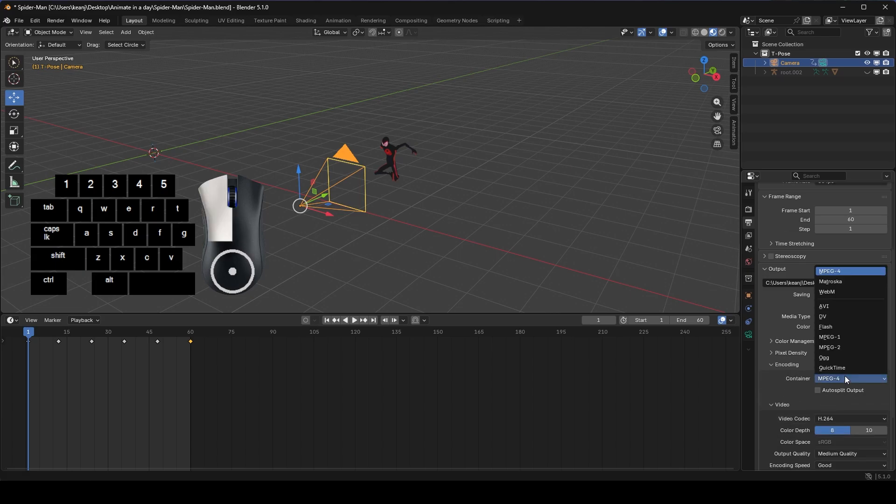
pyautogui.click(832, 282)
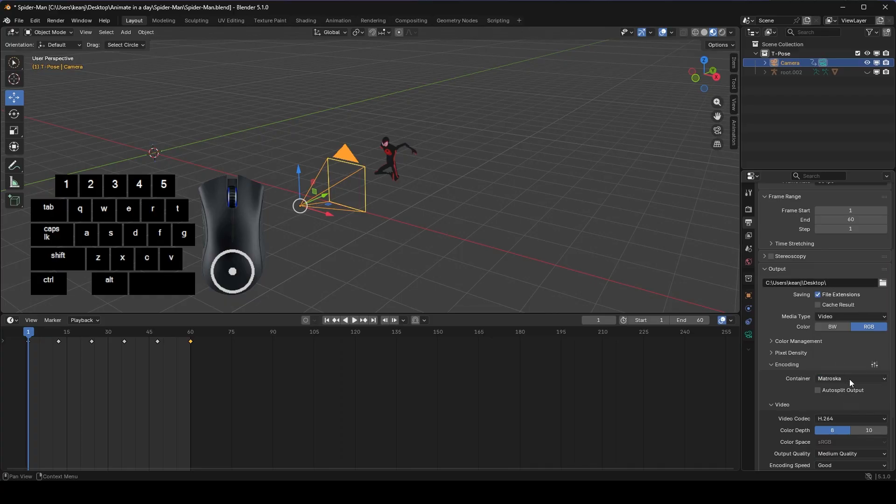
pyautogui.click(850, 379)
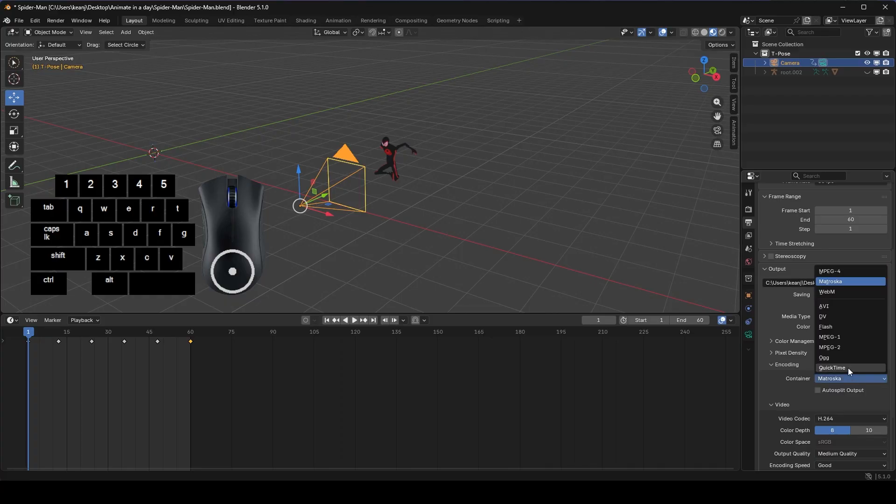
pyautogui.click(842, 271)
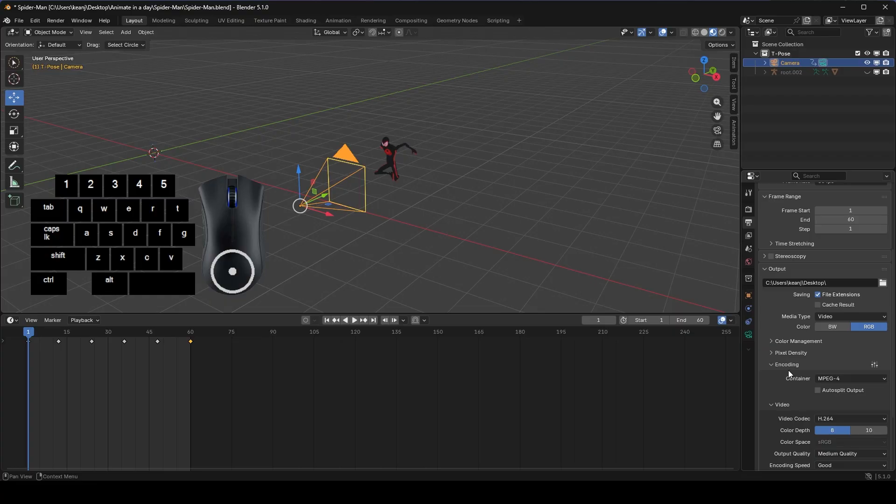
pyautogui.scroll(-4, 788, 371)
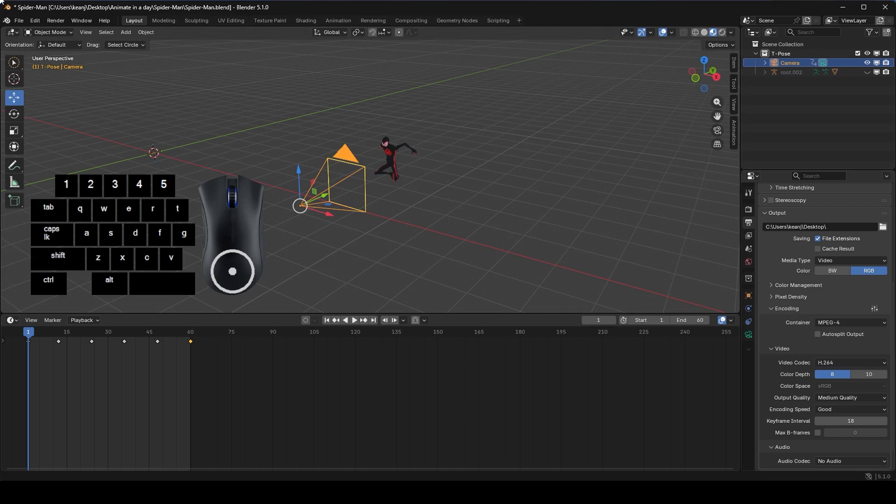
# Render the full animation through frame 60 and minimize the render window when it finishes
pyautogui.click(61, 22)
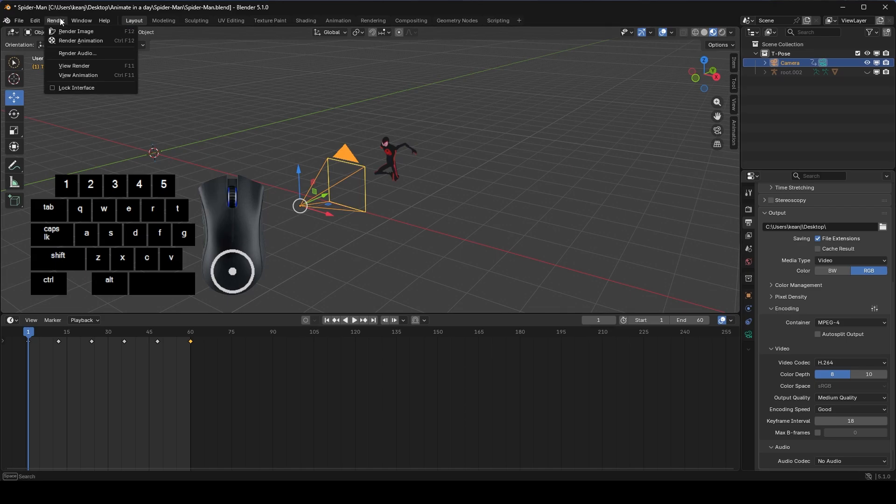
pyautogui.click(84, 42)
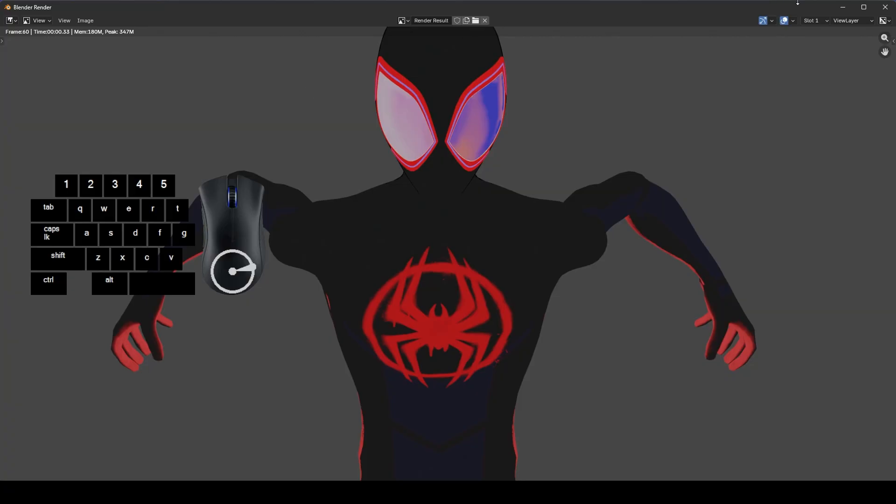
pyautogui.click(841, 8)
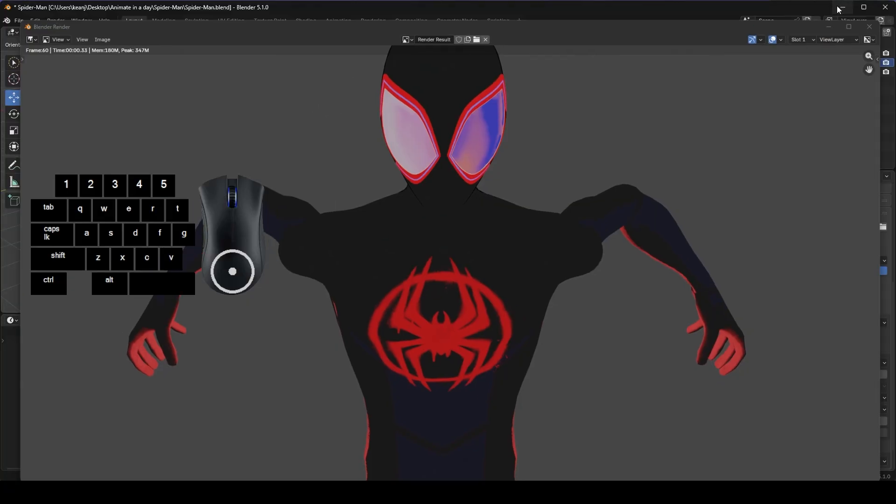